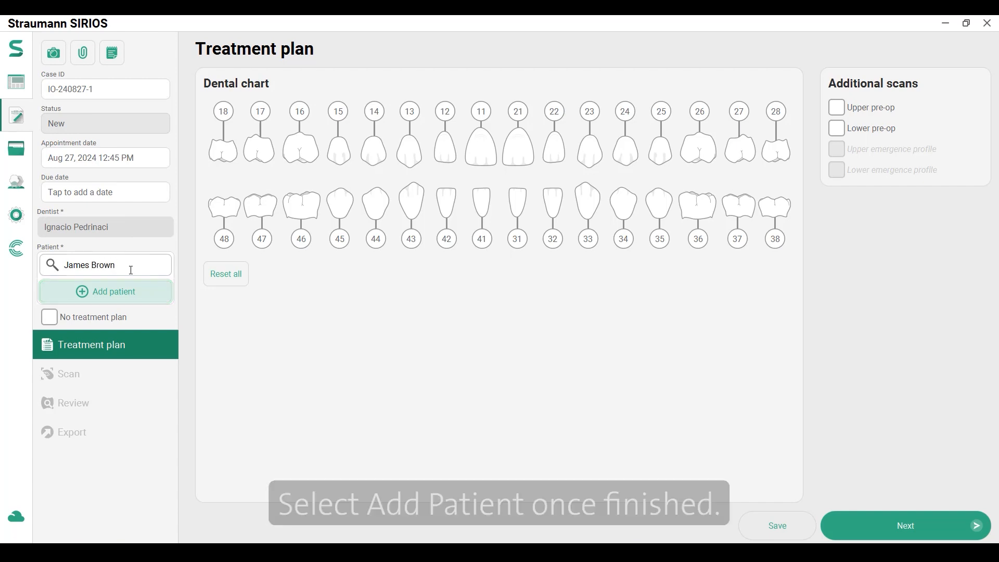
# - Add the new patient to the case, set the sex to Male and fill in the date of birth
pyautogui.click(146, 293)
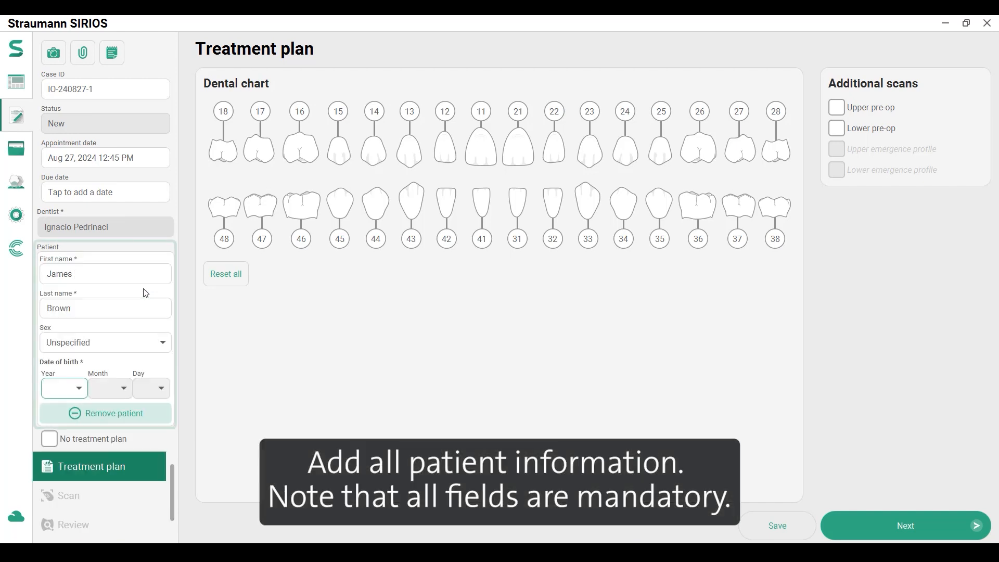
pyautogui.click(150, 341)
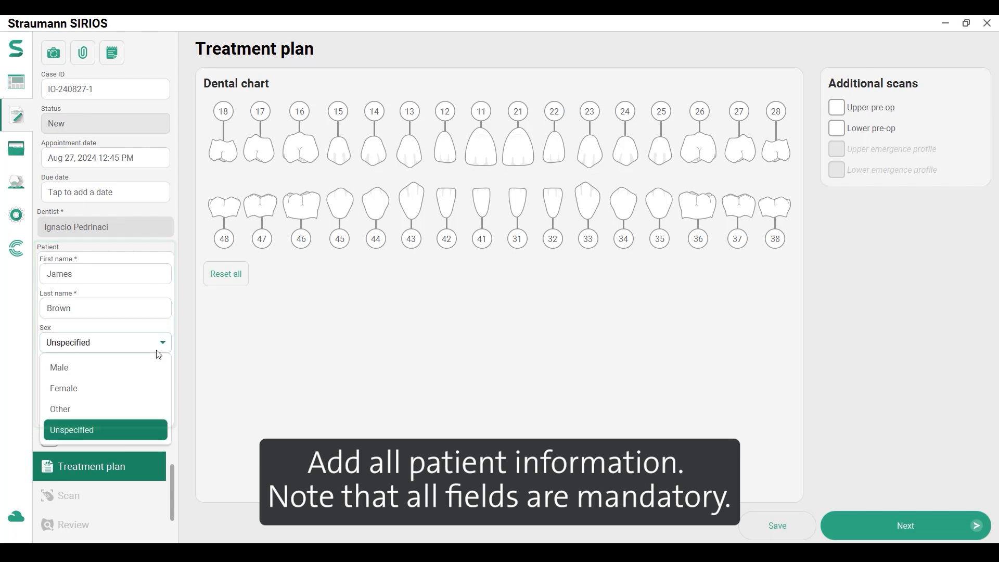
pyautogui.click(159, 369)
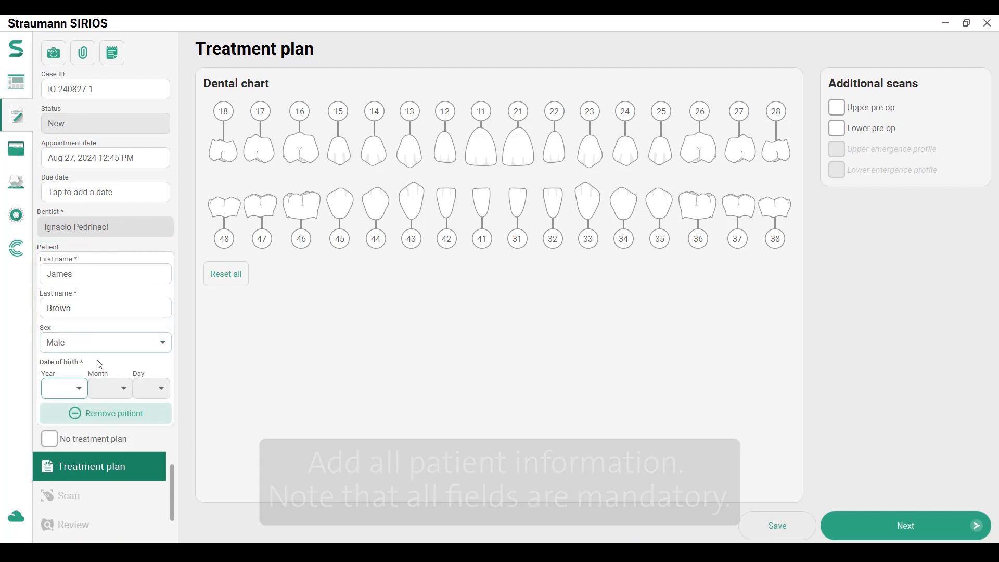
pyautogui.click(77, 388)
pyautogui.scroll(-2, 76, 318)
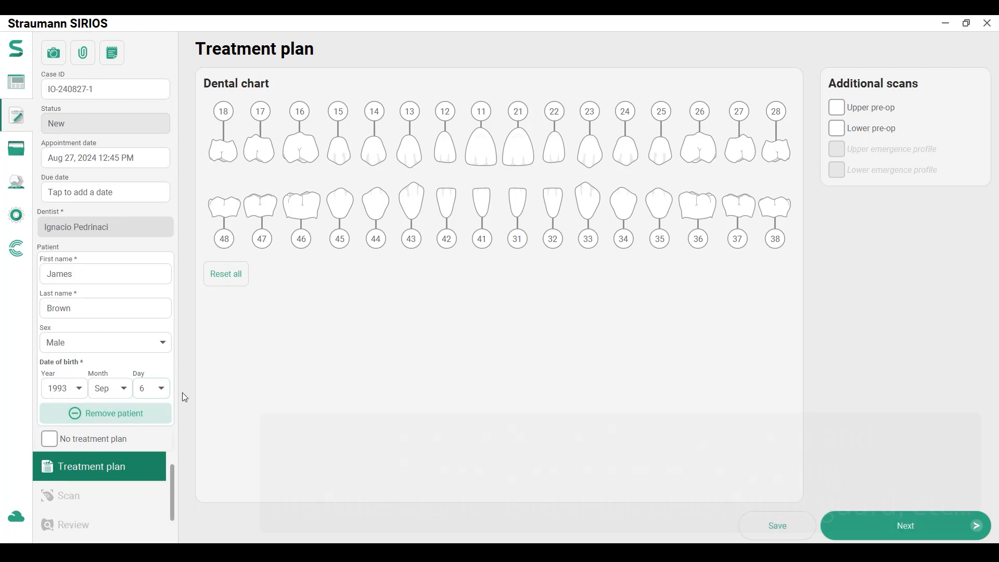
pyautogui.click(101, 441)
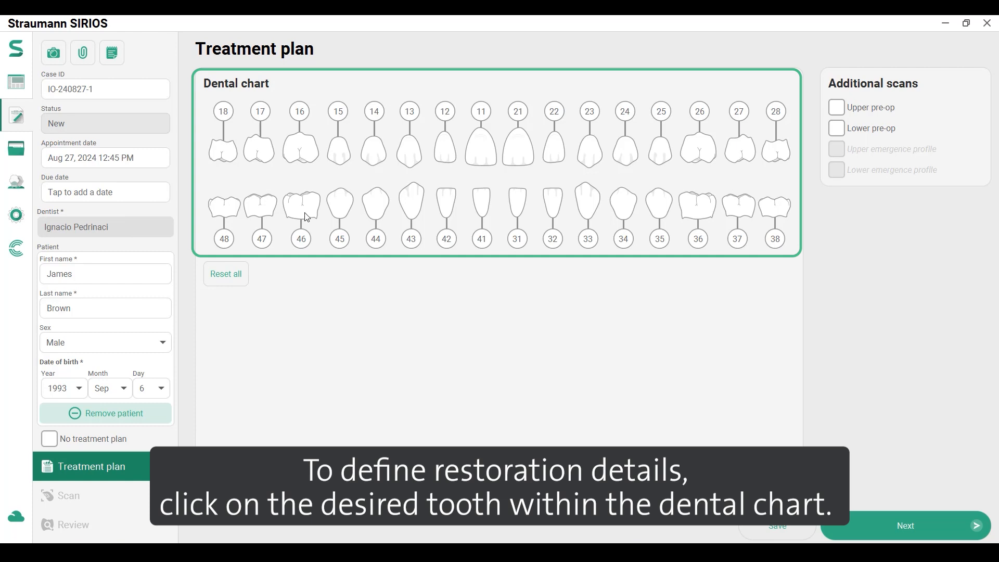
# - Define a Crown restoration in Zirconia on tooth 46 of the dental chart
pyautogui.click(307, 218)
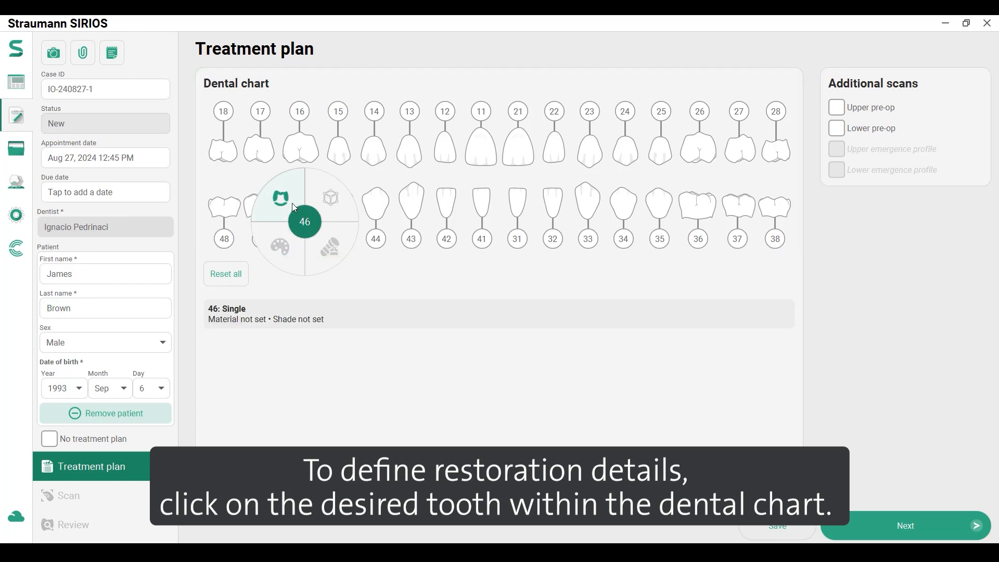
pyautogui.click(291, 202)
pyautogui.click(358, 224)
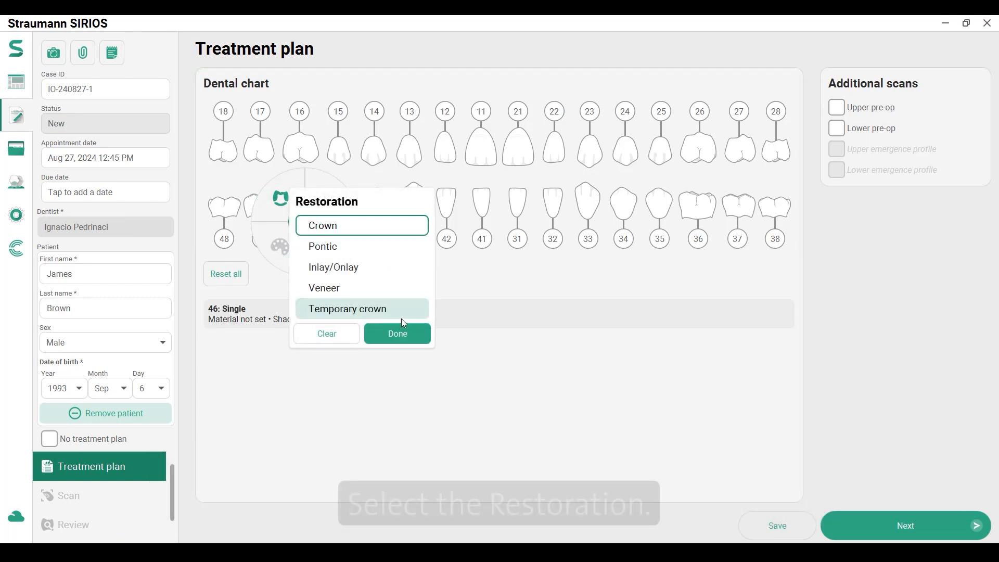
pyautogui.click(399, 335)
pyautogui.click(333, 199)
pyautogui.click(417, 226)
pyautogui.click(468, 314)
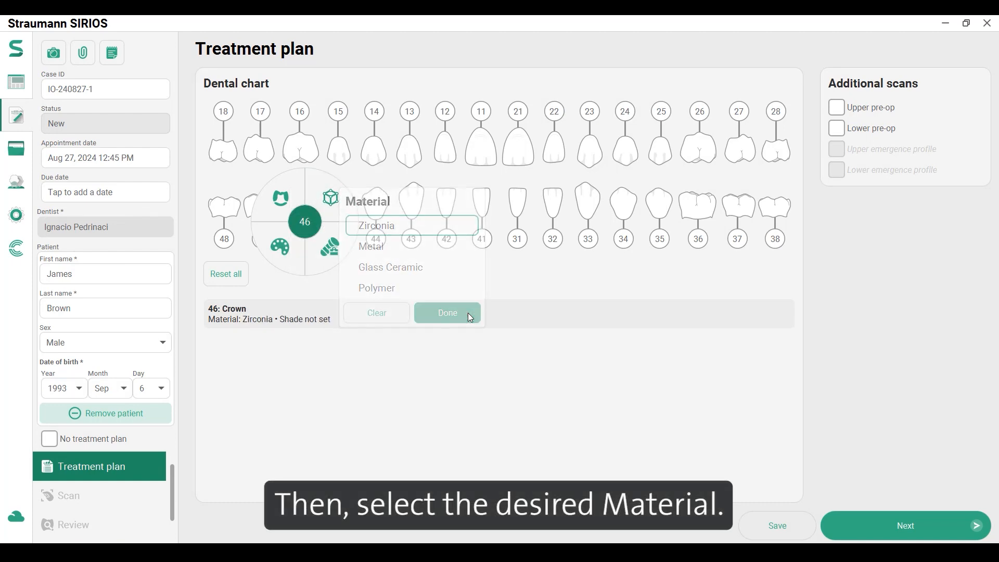
# - Set the single central shade of the tooth 46 crown to A3 from the VITA Classical A1-D4 guide
pyautogui.click(301, 255)
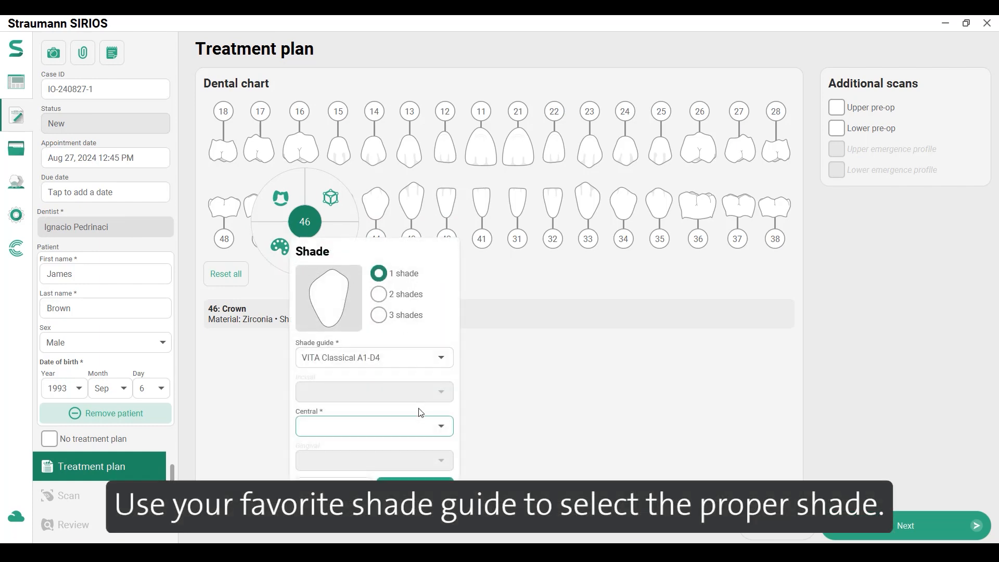
pyautogui.click(421, 422)
pyautogui.click(418, 260)
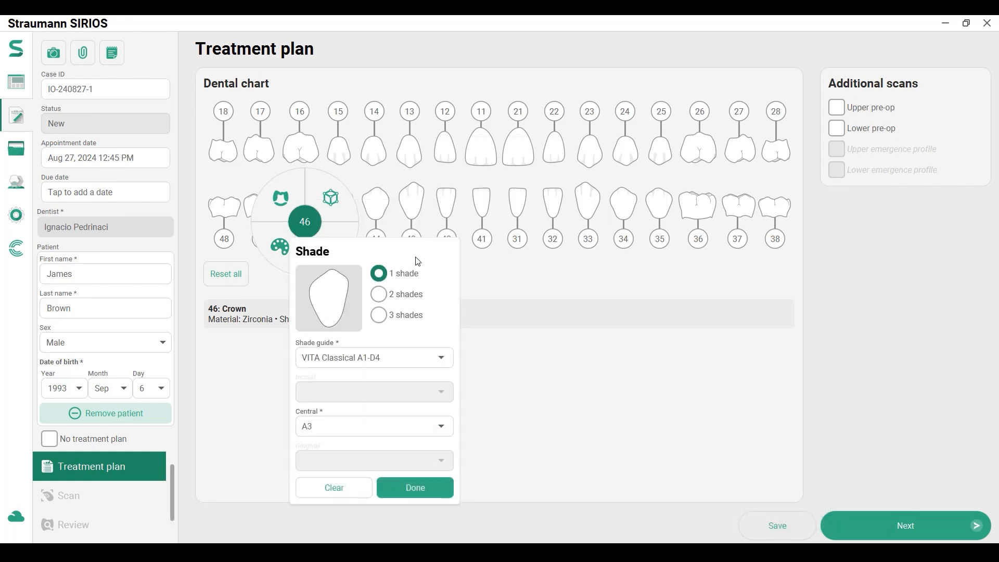
pyautogui.click(442, 482)
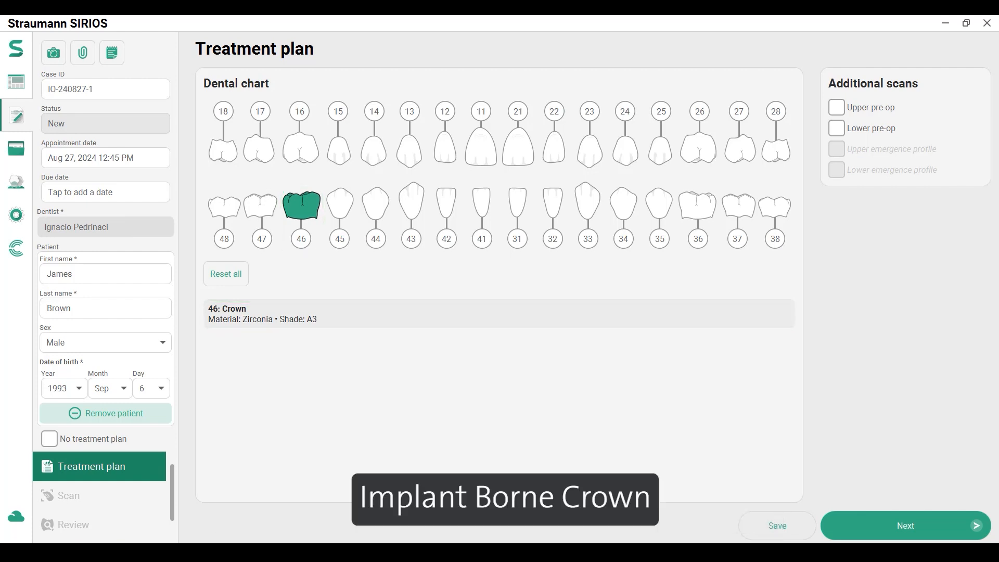
# - Define a Crown restoration in Zirconia on tooth 36 of the dental chart
pyautogui.click(696, 206)
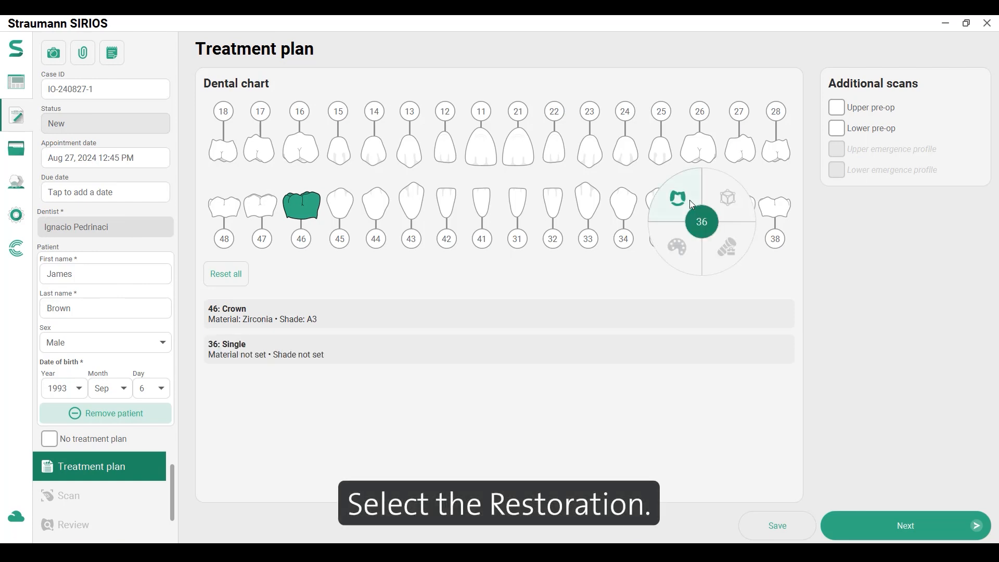
pyautogui.click(690, 200)
pyautogui.click(776, 231)
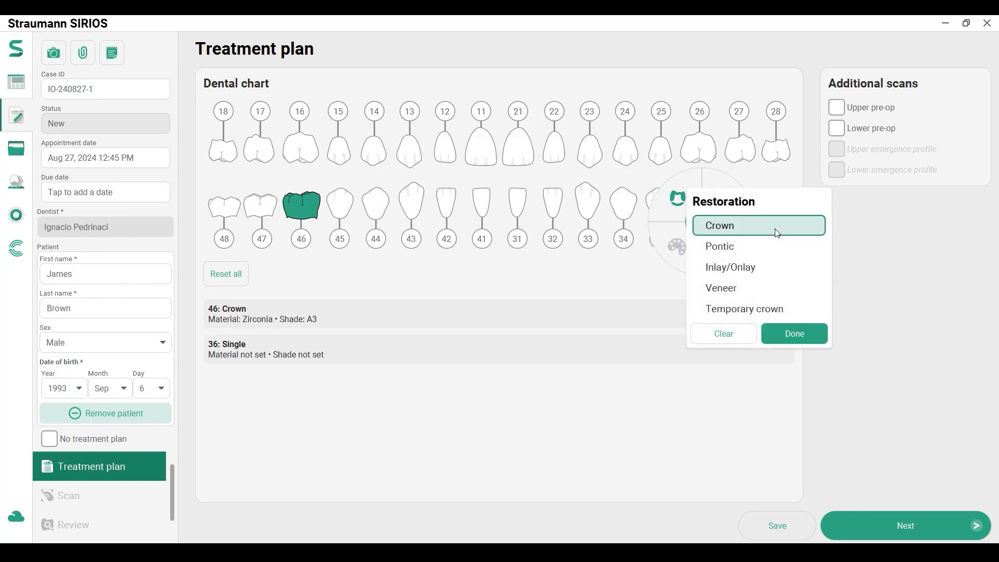
pyautogui.click(795, 334)
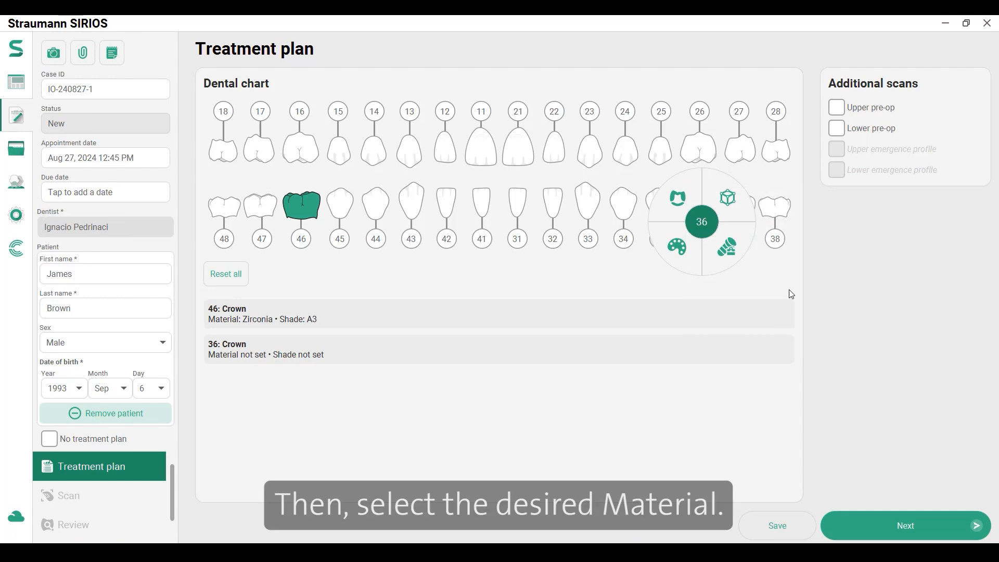
pyautogui.click(735, 211)
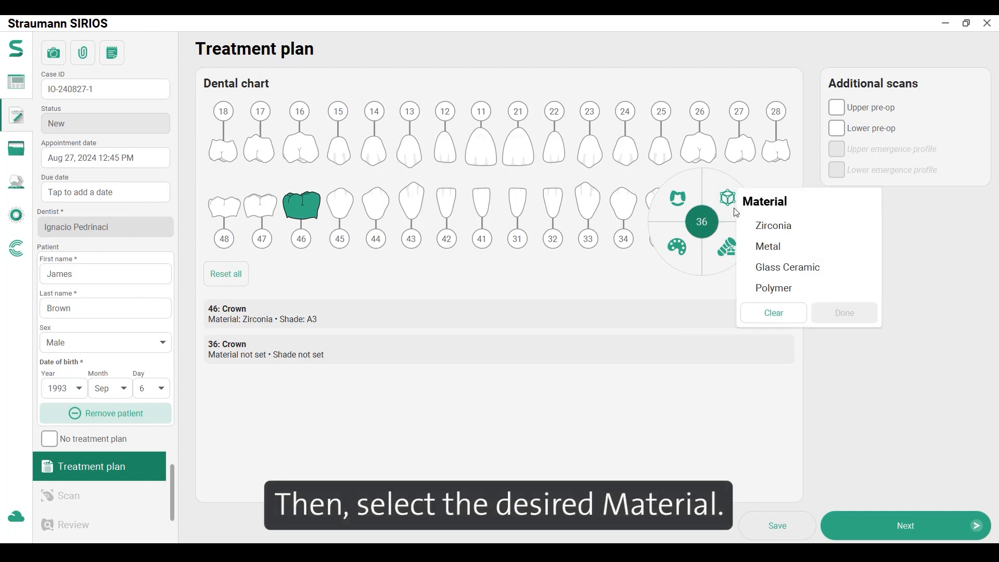
pyautogui.click(810, 232)
pyautogui.click(861, 319)
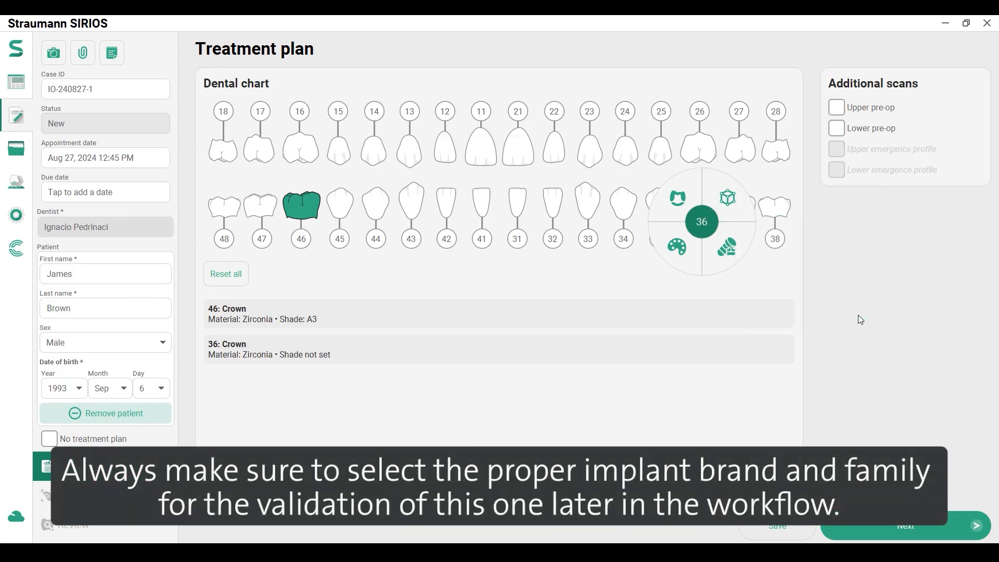
# - Assign the Straumann Bone Level RB Regular Base implant kit to tooth 36
pyautogui.click(738, 252)
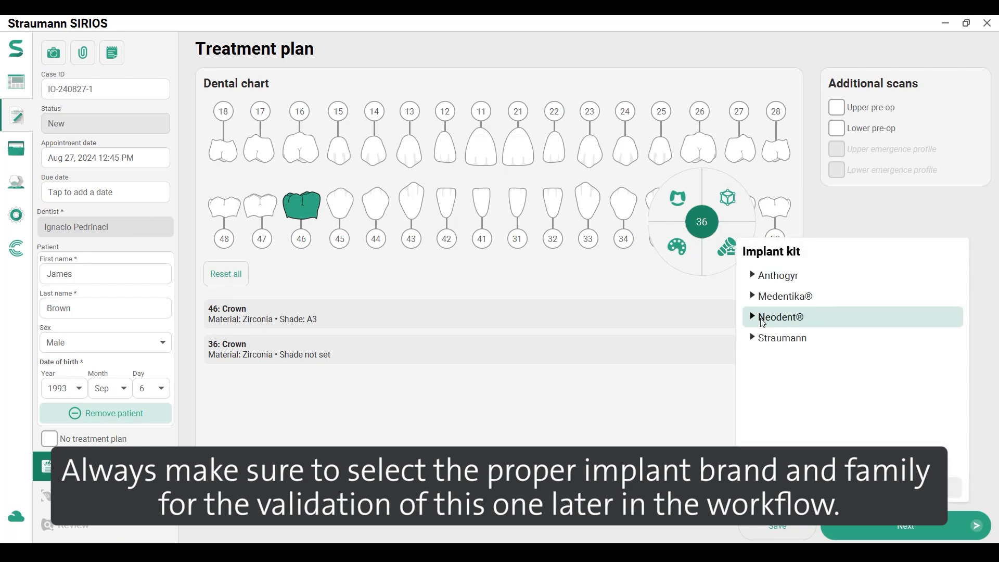
pyautogui.click(758, 342)
pyautogui.click(764, 423)
pyautogui.scroll(-2, 786, 440)
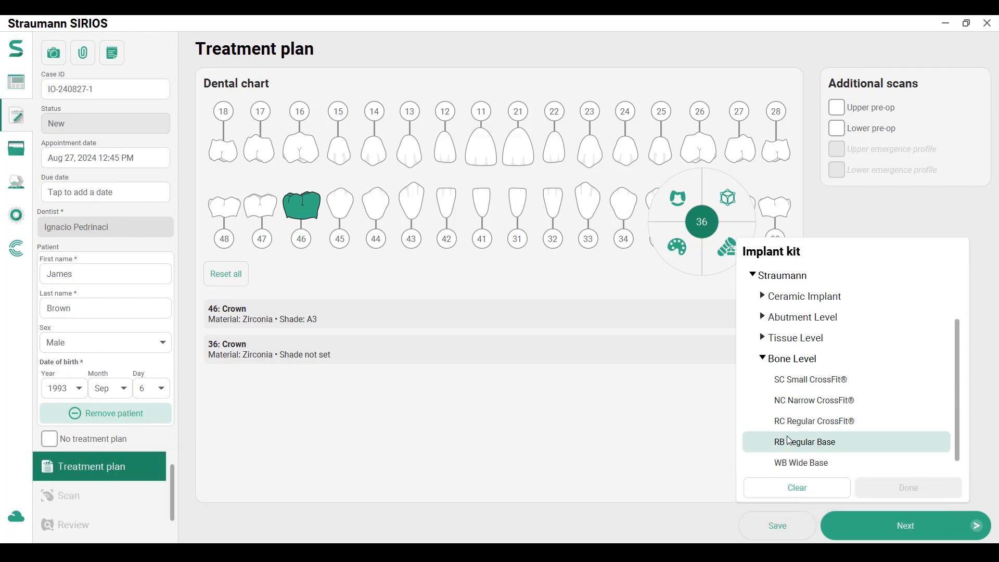
pyautogui.click(873, 440)
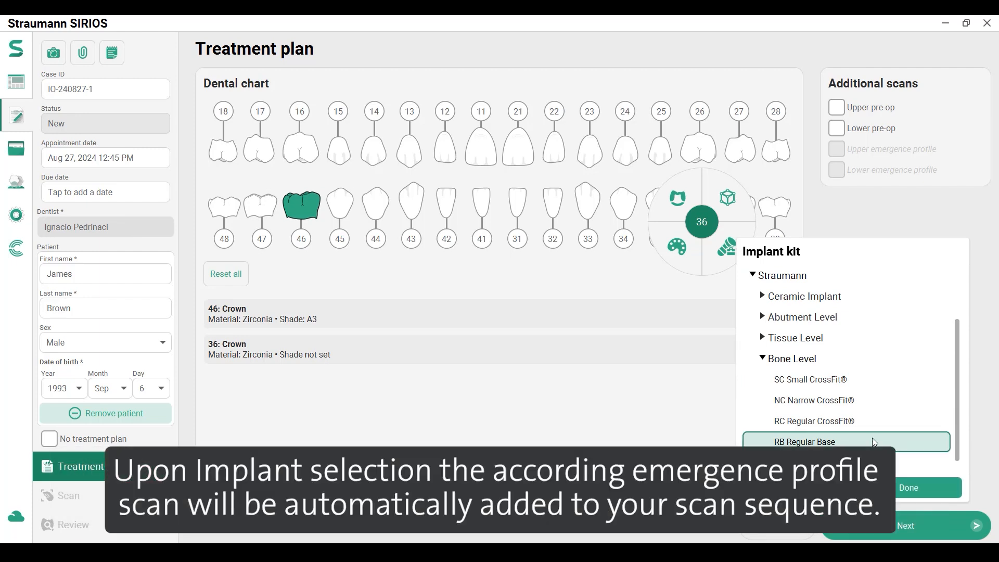
pyautogui.click(940, 489)
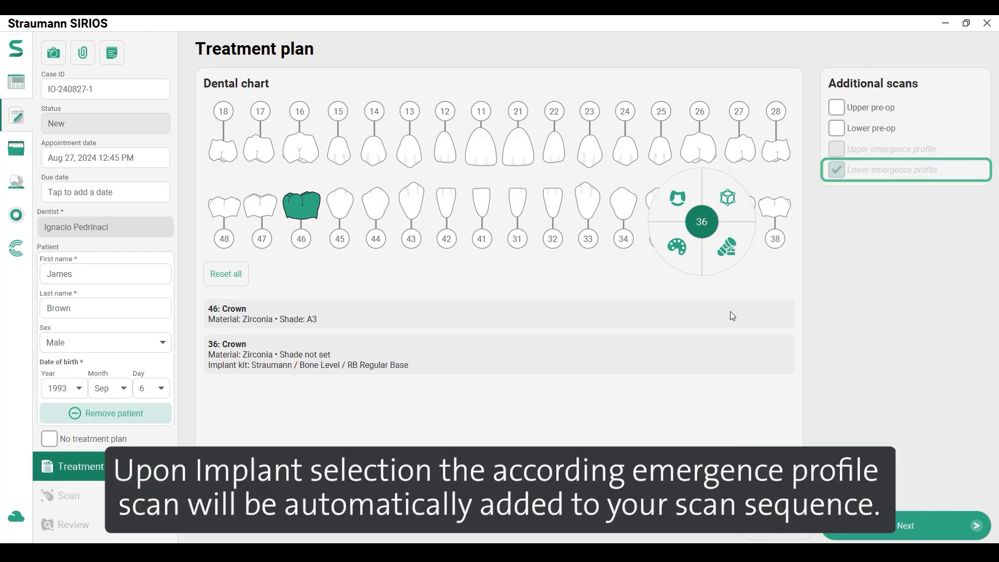
# - Give the tooth 36 crown two shades, with A2 for incisal and A3 for gingival
pyautogui.click(698, 269)
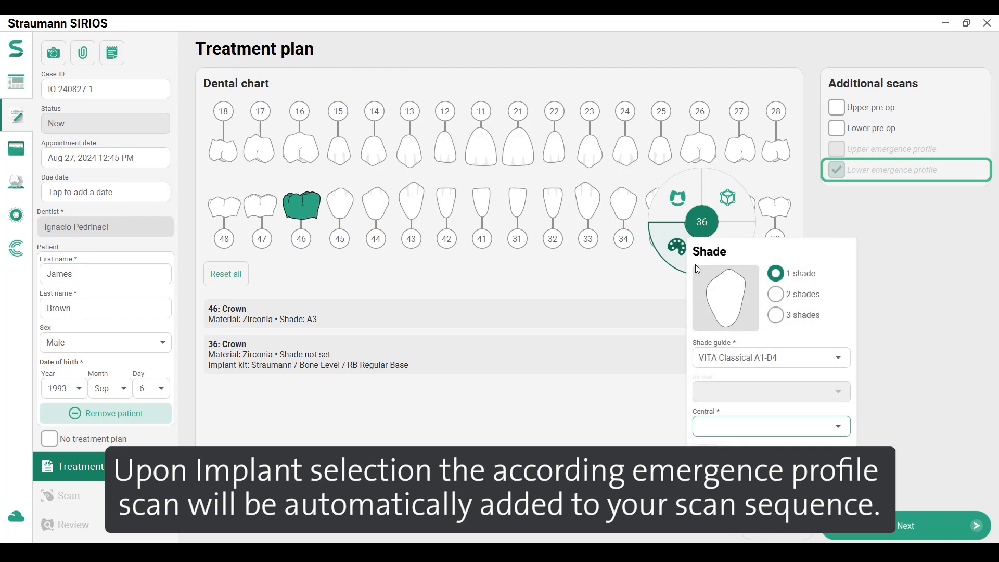
pyautogui.click(777, 299)
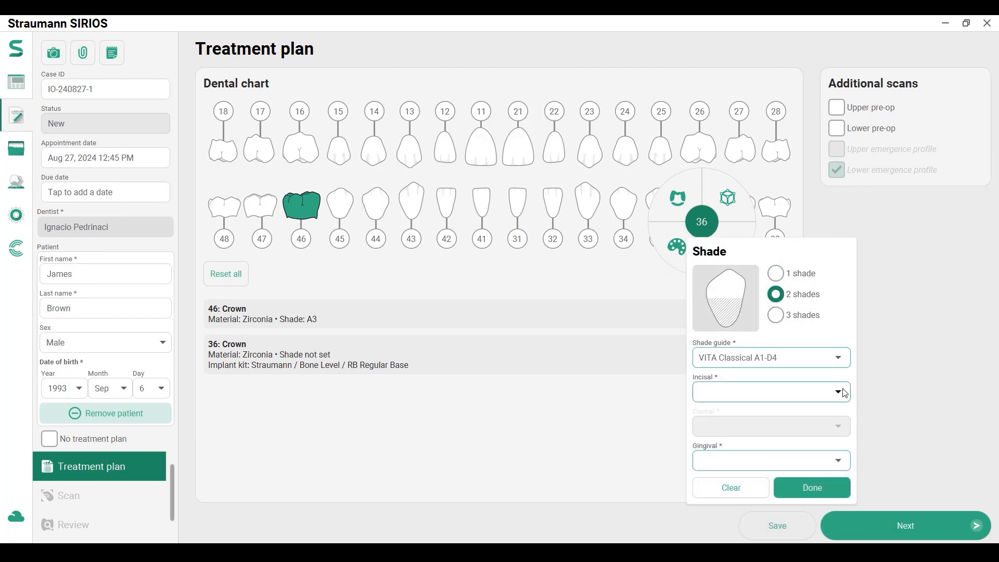
pyautogui.click(844, 393)
pyautogui.click(790, 202)
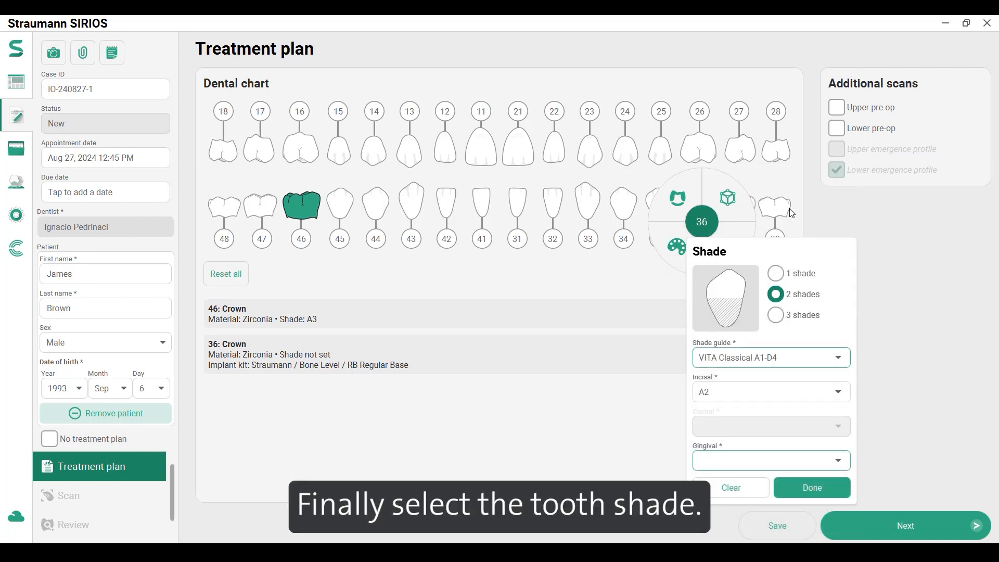
pyautogui.click(836, 464)
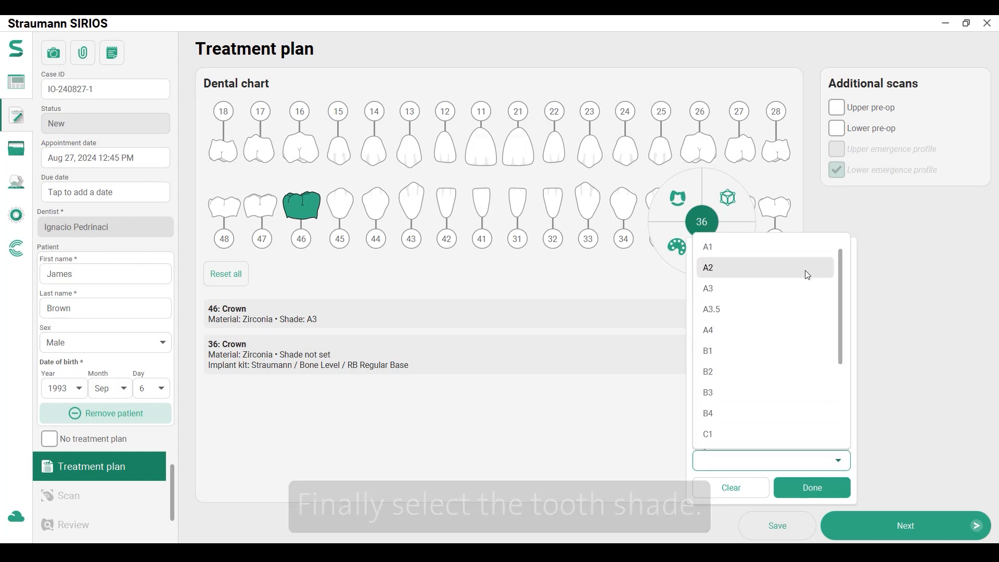
pyautogui.click(805, 288)
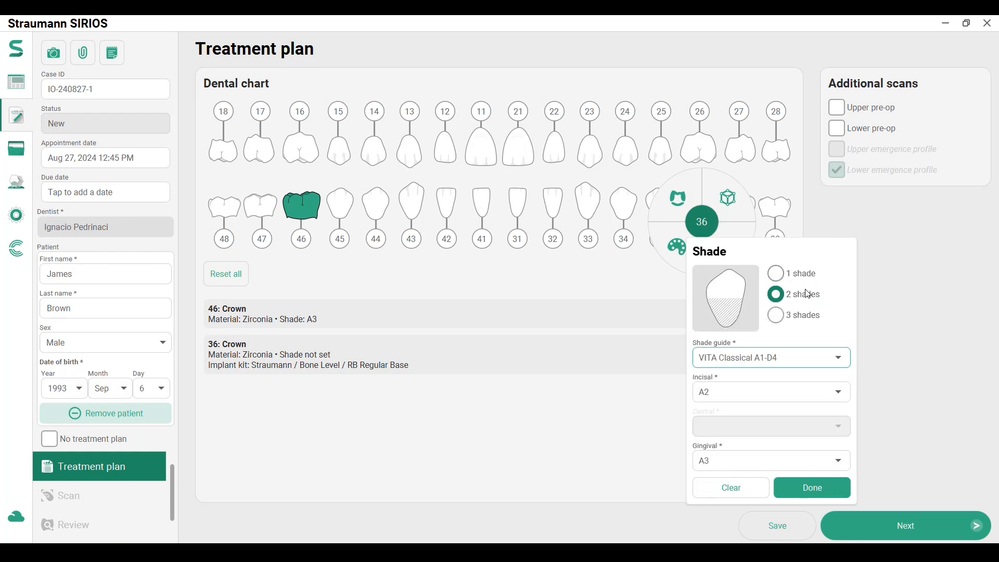
pyautogui.click(827, 490)
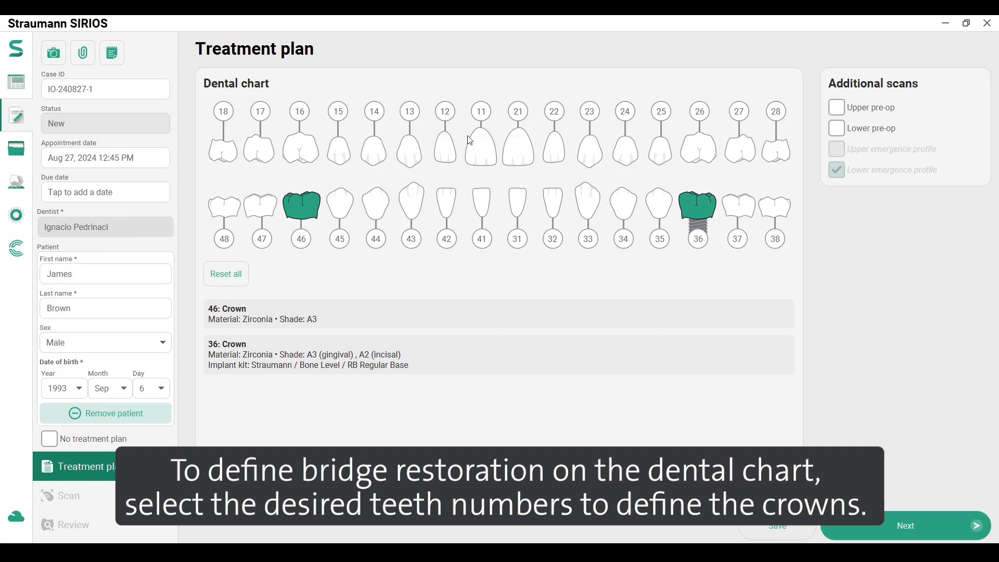
# - Select teeth 12 and 22 together and define both as Crown restorations
pyautogui.click(447, 113)
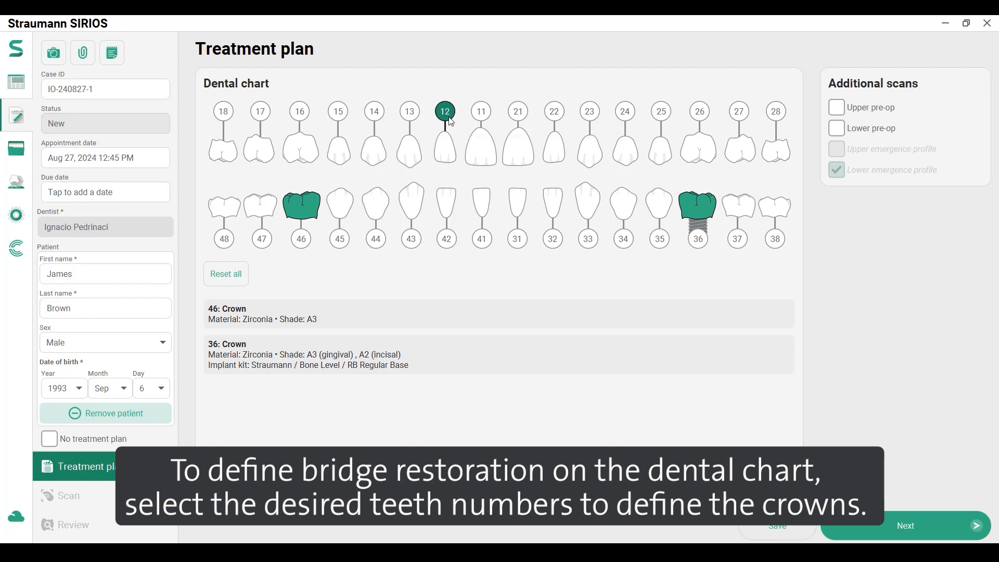
pyautogui.click(560, 113)
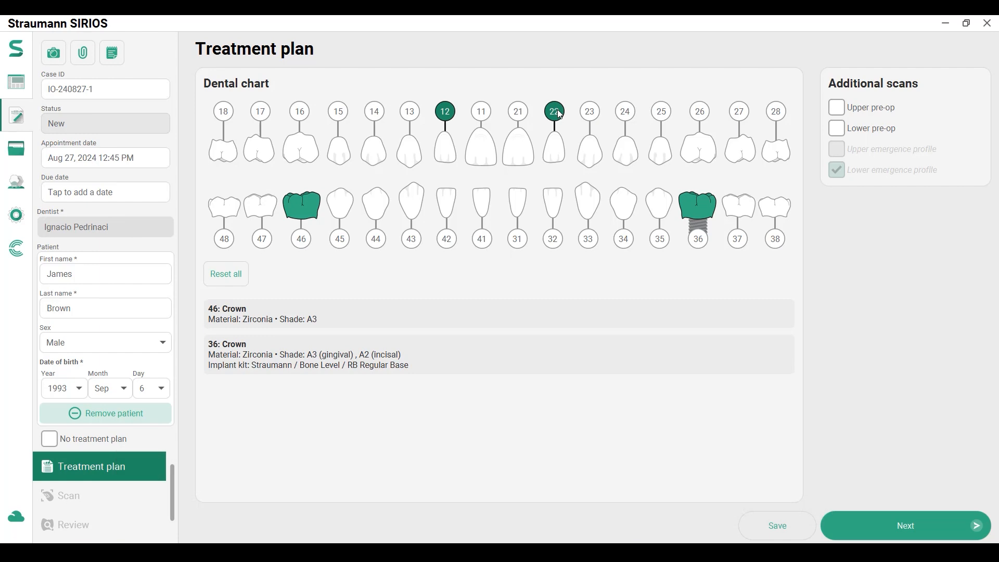
pyautogui.click(556, 152)
pyautogui.click(551, 148)
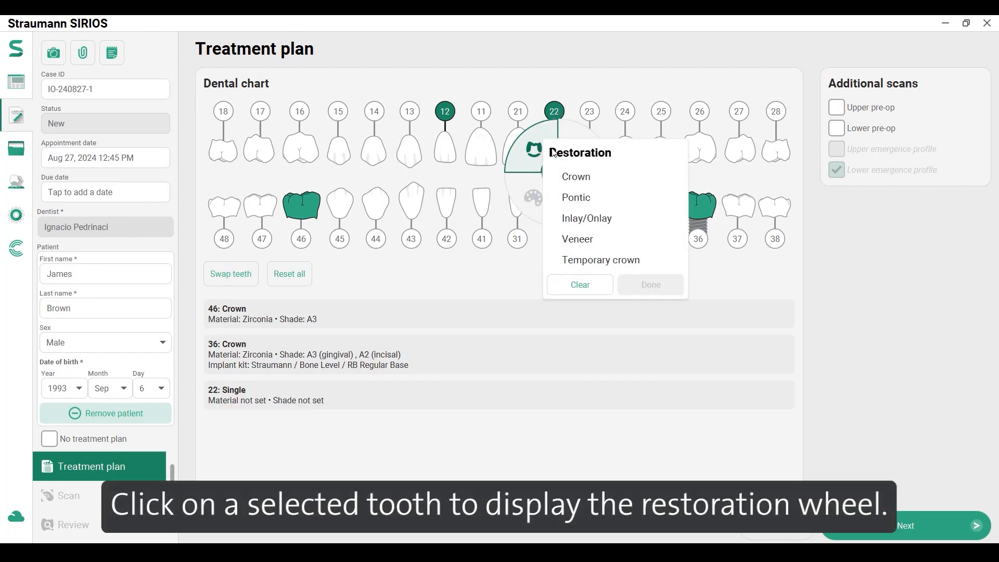
pyautogui.click(620, 176)
pyautogui.click(669, 285)
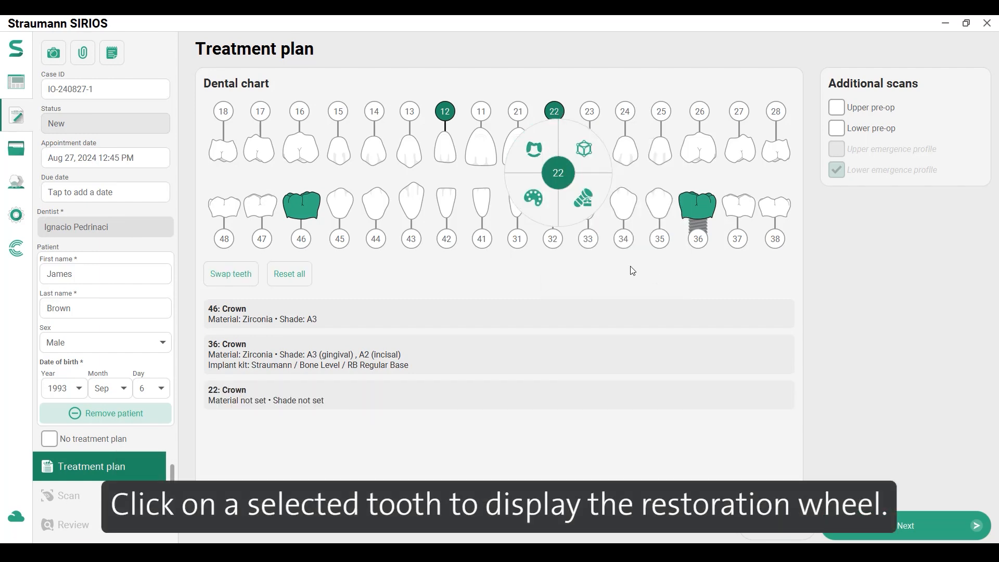
# - Deselect teeth 22 and 12, then select teeth 11 and 21 and define both as Pontic restorations
pyautogui.click(560, 112)
pyautogui.click(453, 114)
pyautogui.click(482, 111)
pyautogui.click(520, 113)
pyautogui.click(497, 150)
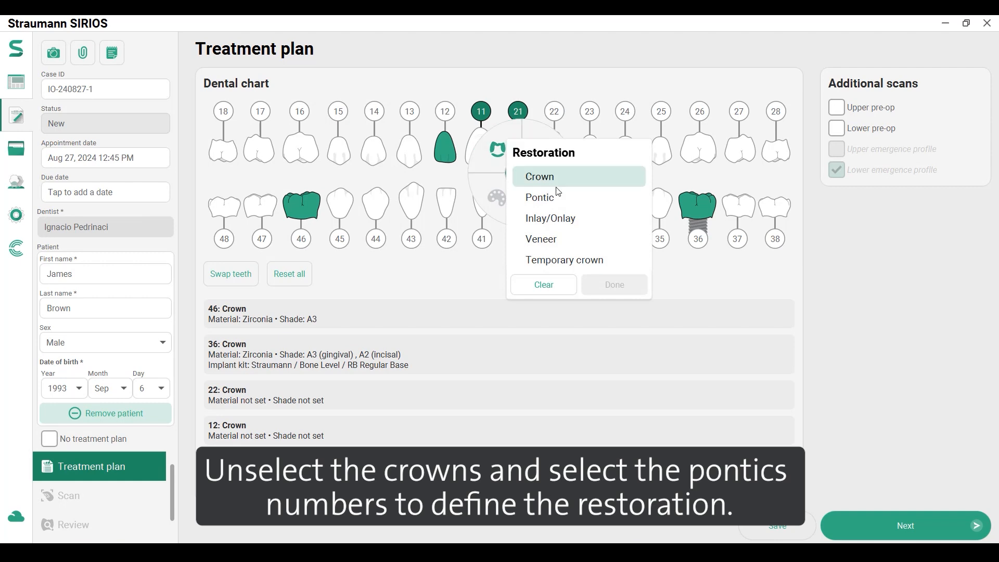
pyautogui.click(541, 197)
pyautogui.click(638, 284)
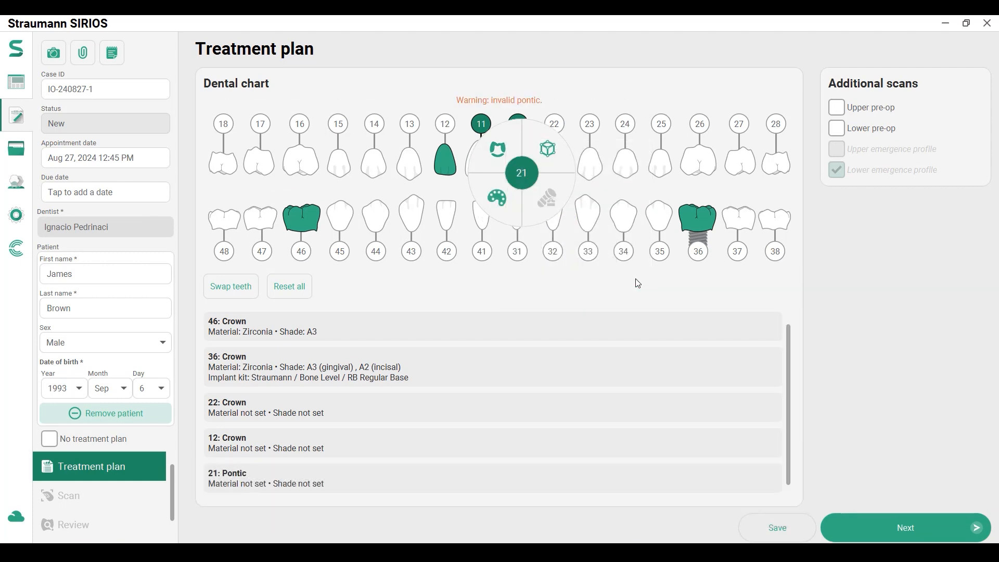
pyautogui.click(639, 284)
# - Select teeth 12, 11, 21 and 22 together and set their material to Zirconia
pyautogui.click(554, 127)
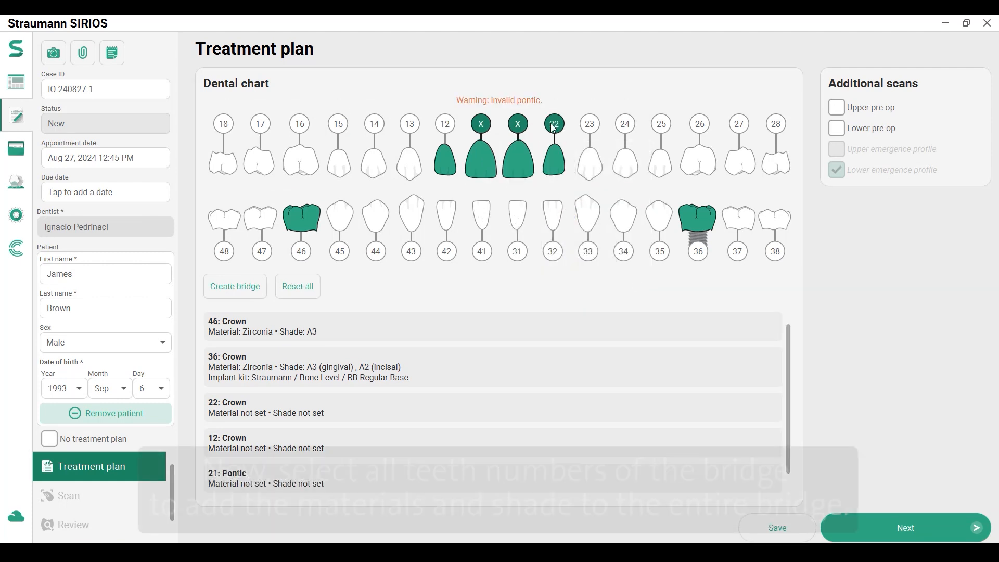
pyautogui.click(447, 150)
pyautogui.click(447, 157)
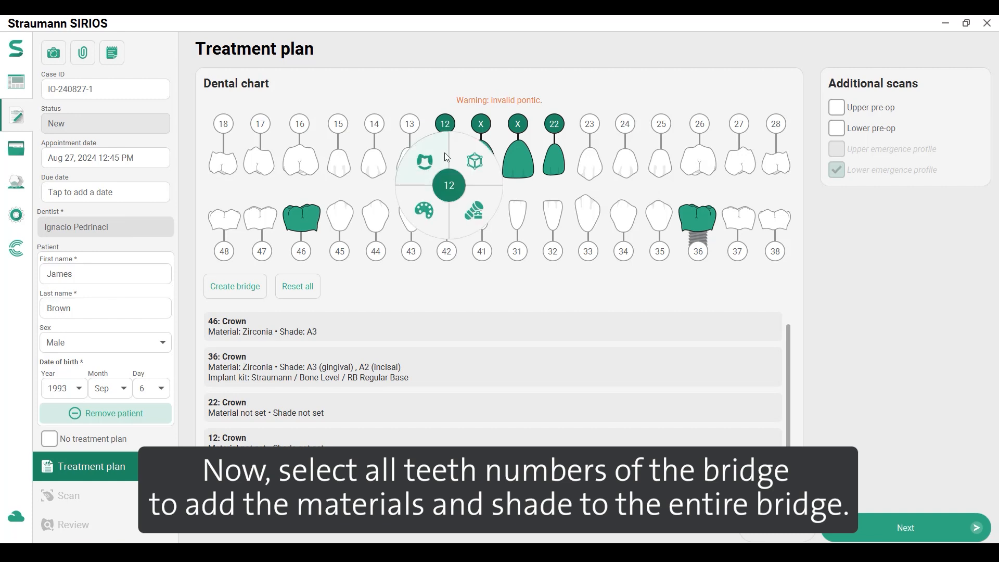
pyautogui.click(474, 167)
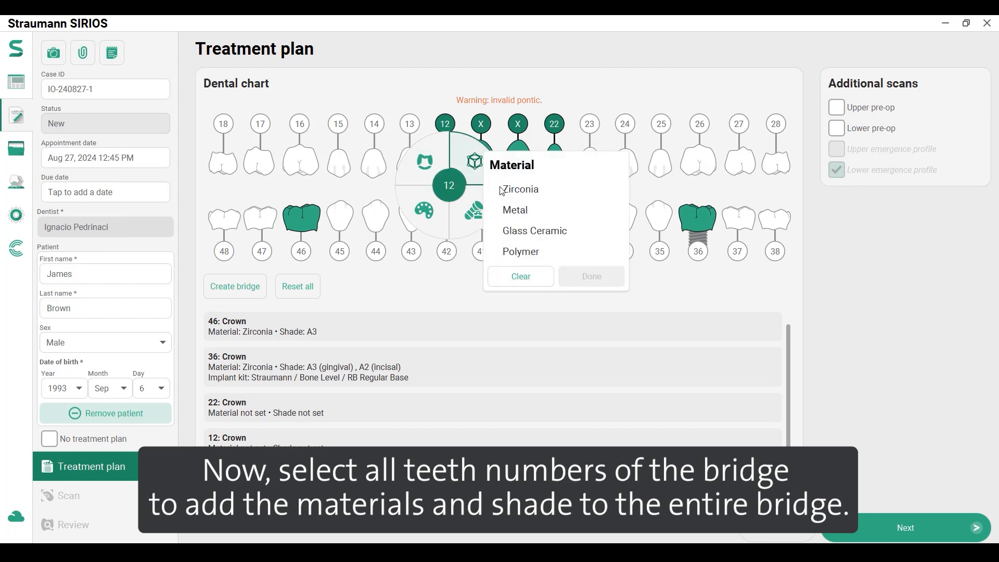
pyautogui.click(524, 189)
pyautogui.click(591, 276)
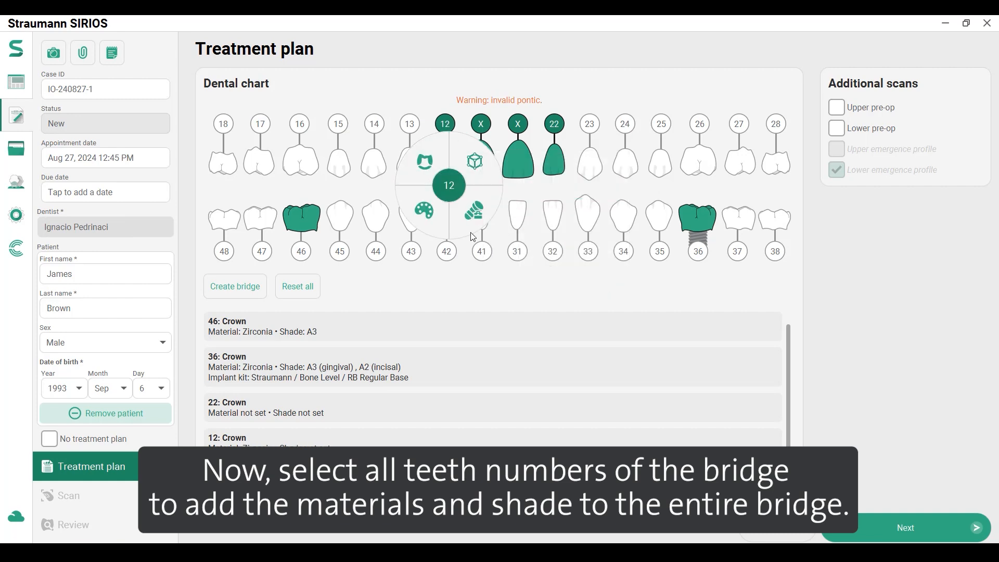
# - Give the selected anterior teeth three shades: A2 for incisal, A2 for central and A3.5 for gingival
pyautogui.click(435, 223)
pyautogui.click(523, 278)
pyautogui.click(575, 349)
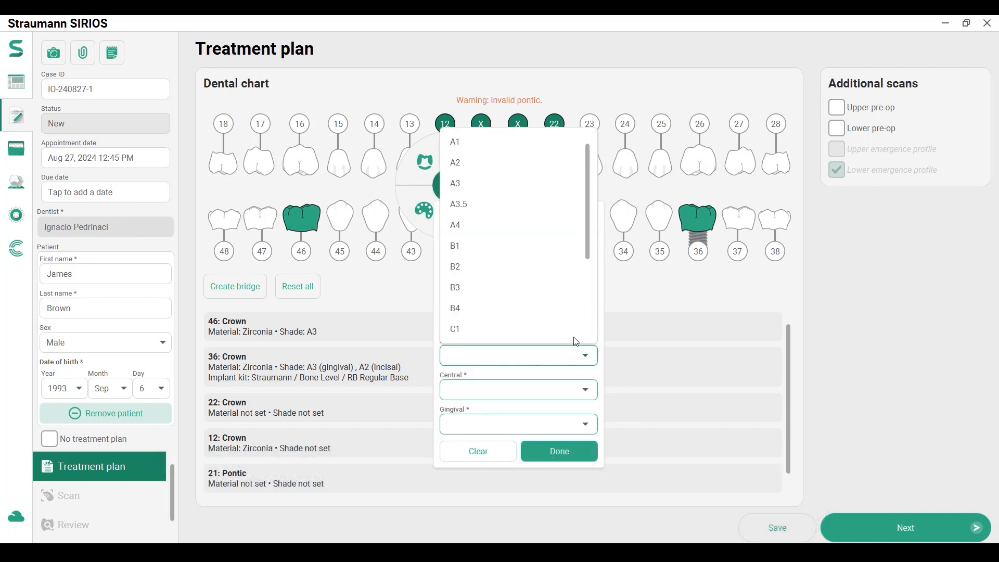
pyautogui.click(547, 166)
pyautogui.click(566, 392)
pyautogui.click(562, 211)
pyautogui.click(584, 424)
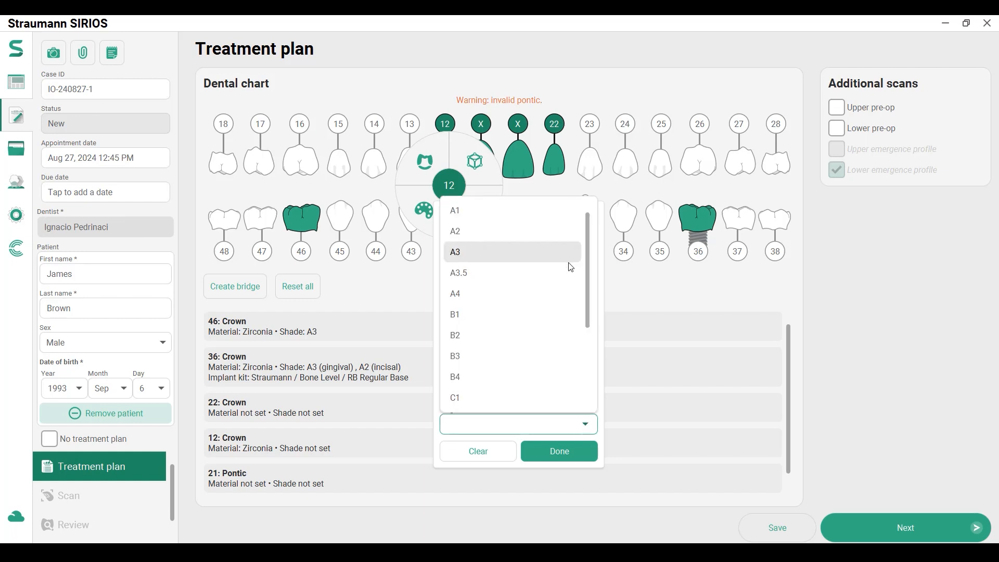
pyautogui.click(571, 270)
pyautogui.click(575, 448)
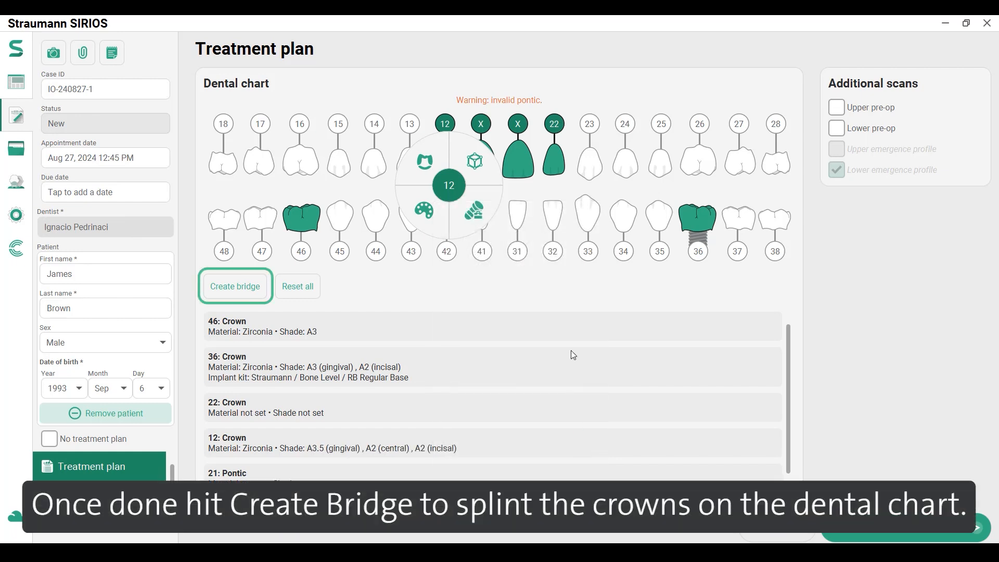
# - Join the selected teeth 12, 11, 21 and 22 into one bridge on the dental chart
pyautogui.click(558, 289)
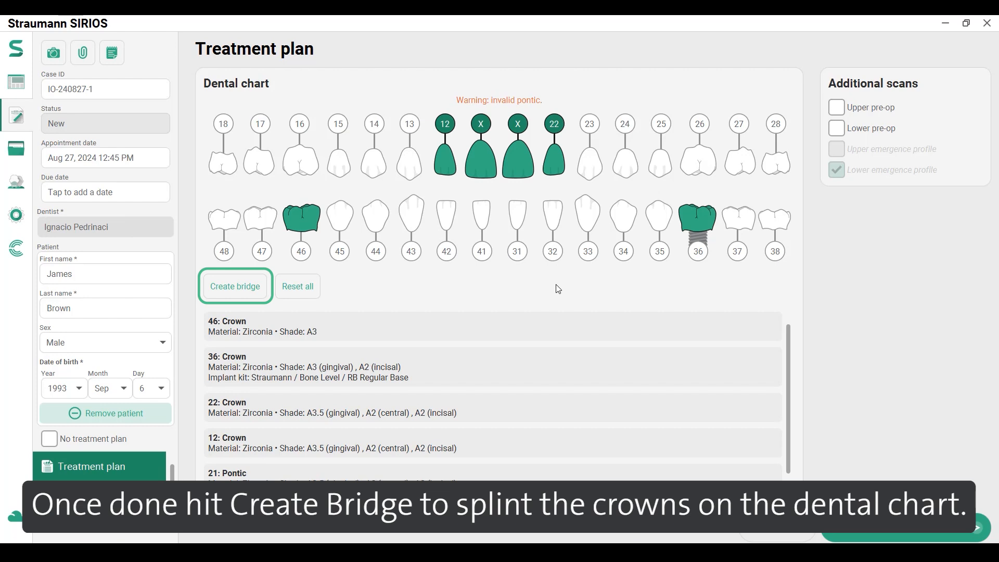
pyautogui.click(259, 285)
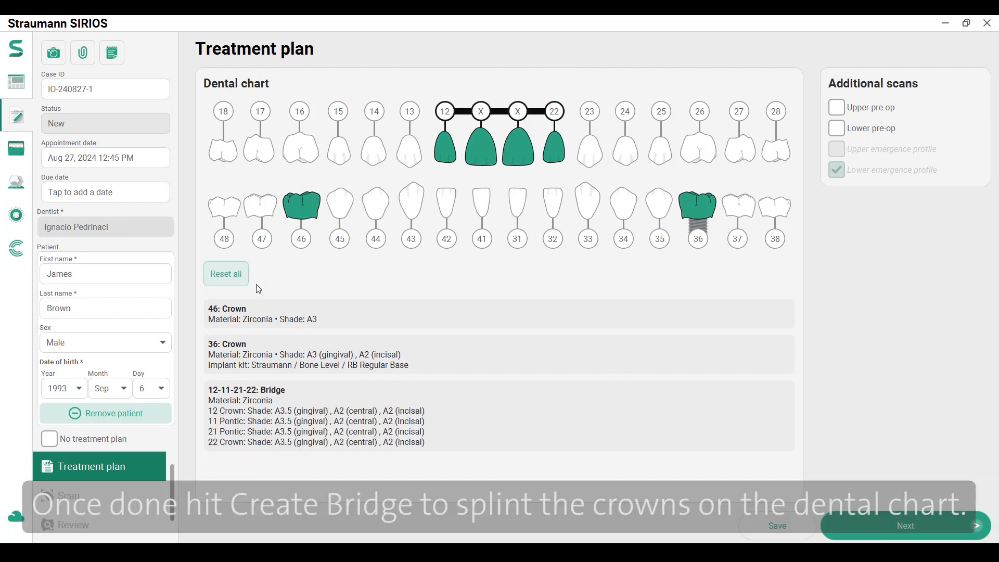